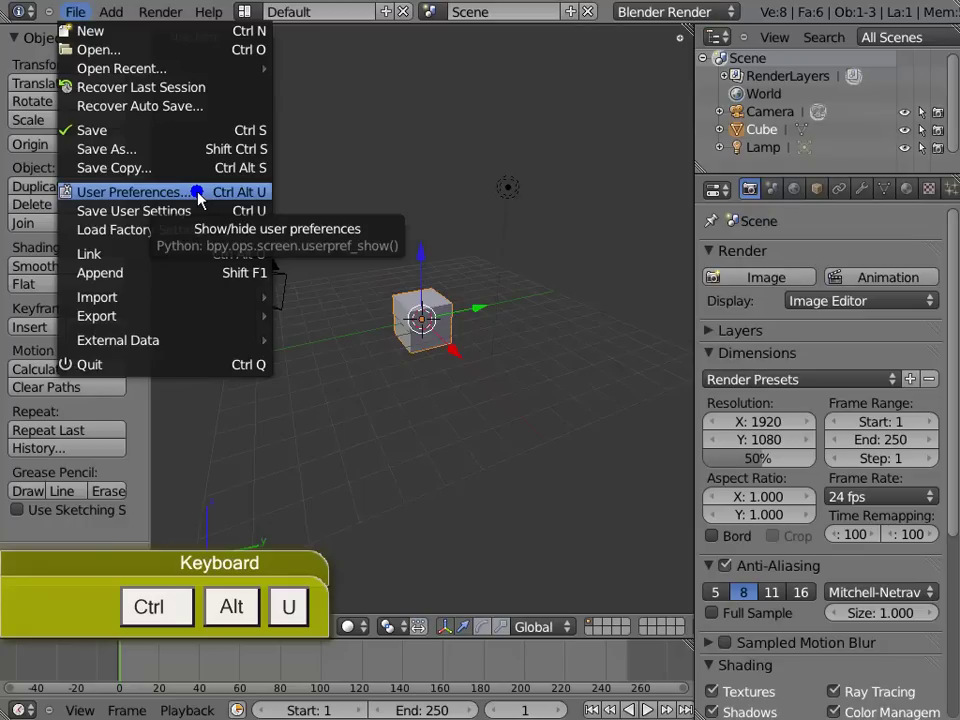
Open the user preferences, review the Interface settings, and close the preferences window.
click(199, 194)
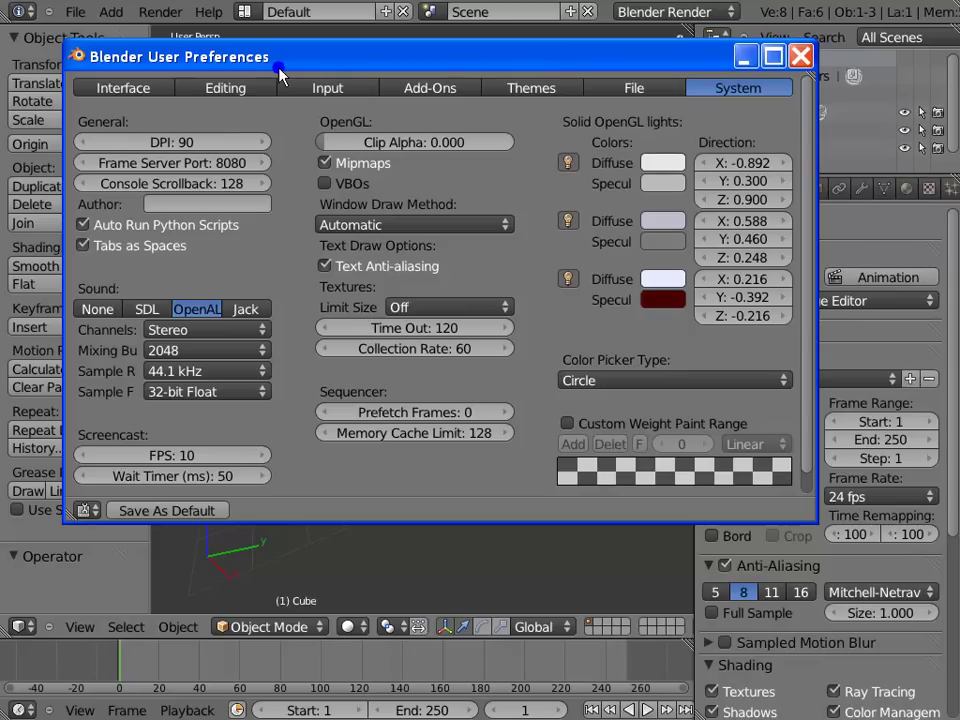
click(164, 91)
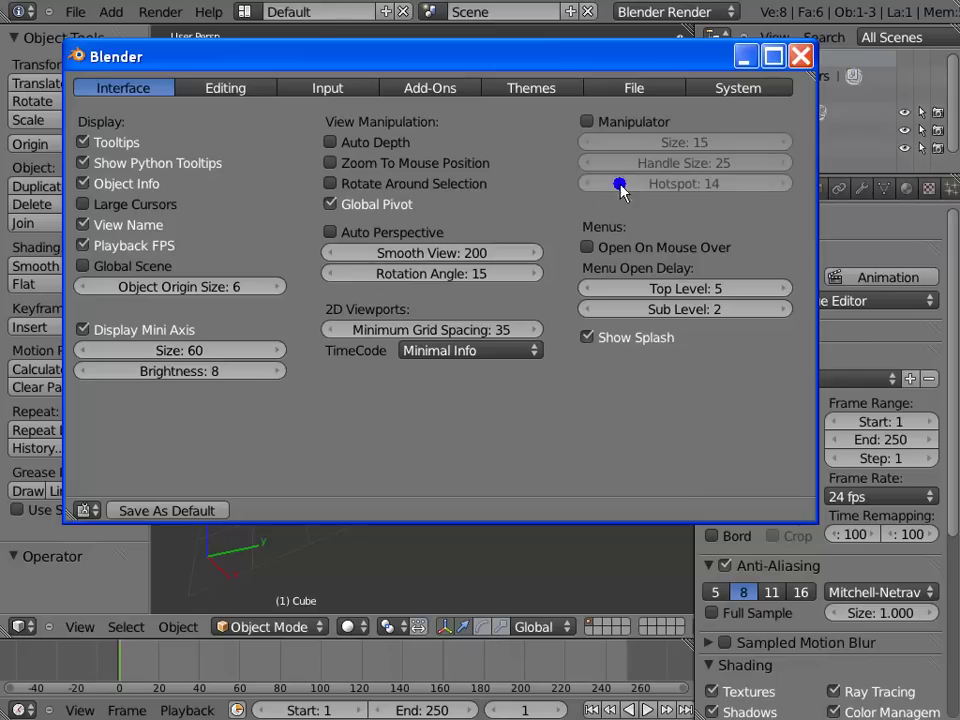
click(803, 56)
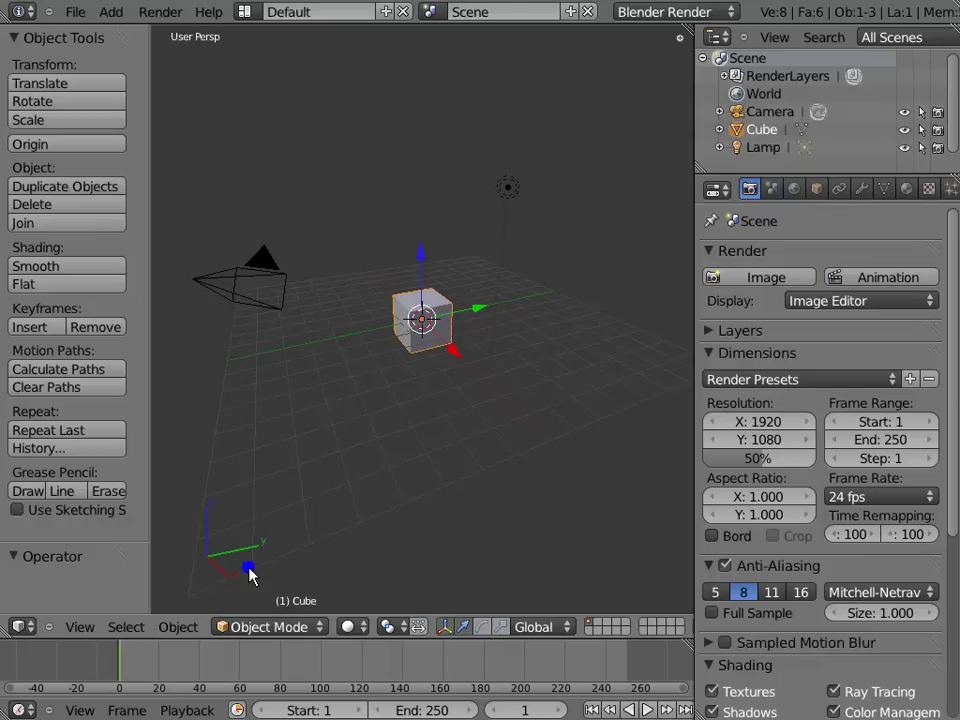
Enable Rotate Around Selection in the Interface preferences and close the preferences window.
key(ctrl+alt+u)
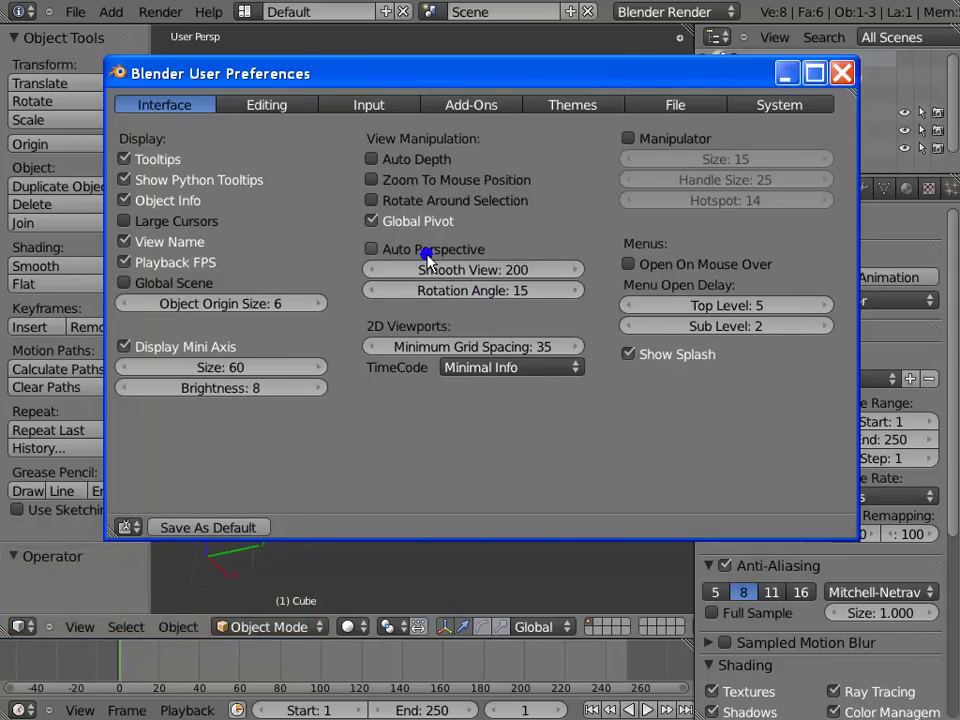
click(371, 201)
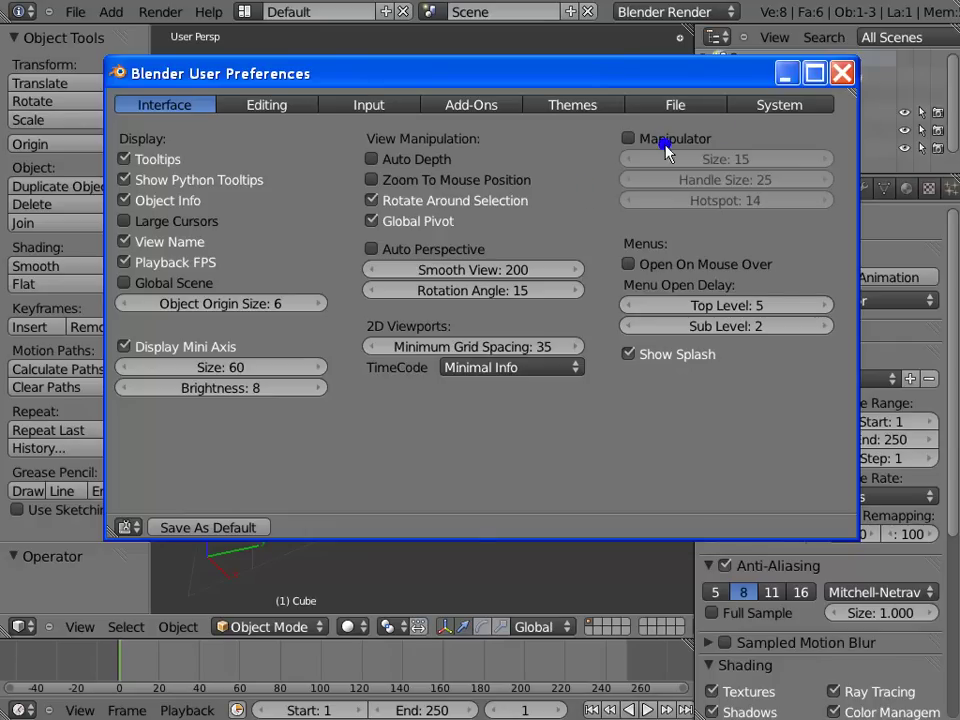
click(843, 74)
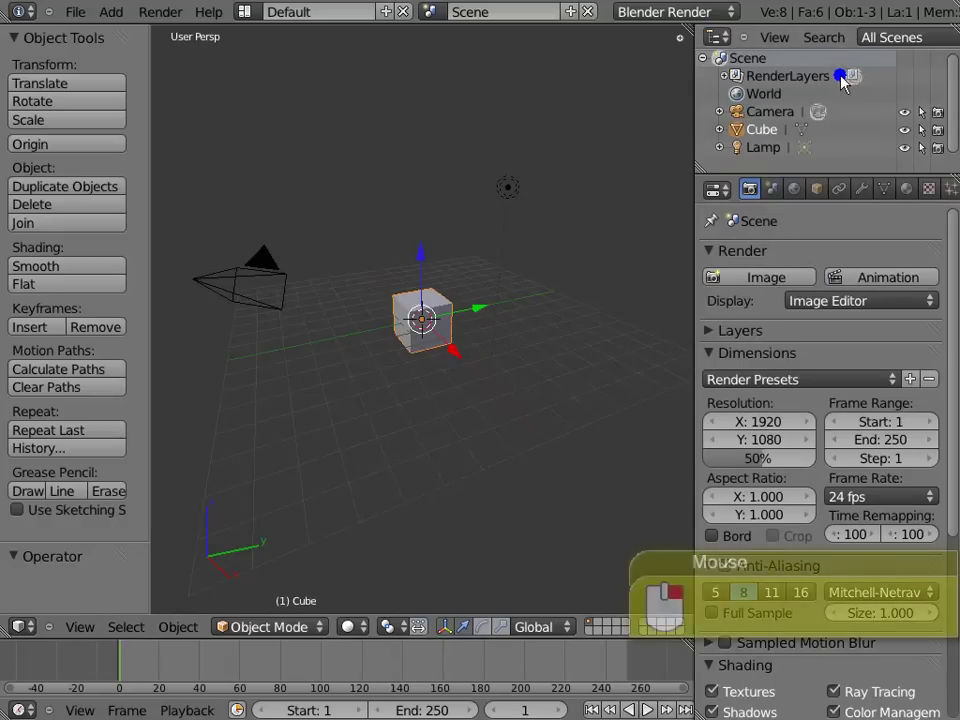
Select the lamp in the 3D view and orbit the view around it.
click(509, 189)
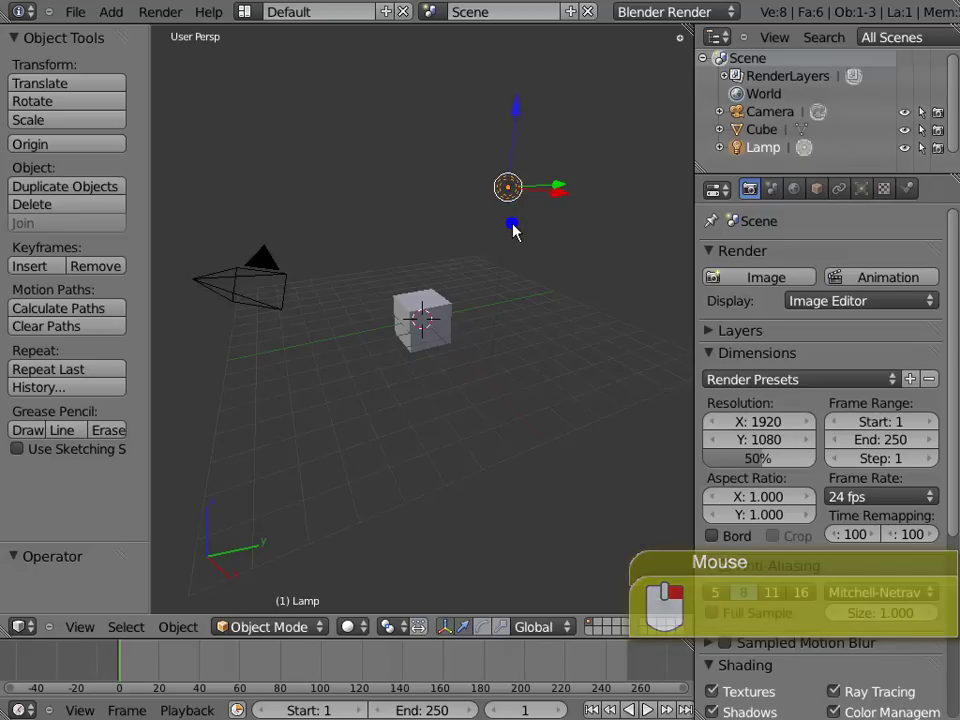
click(512, 231)
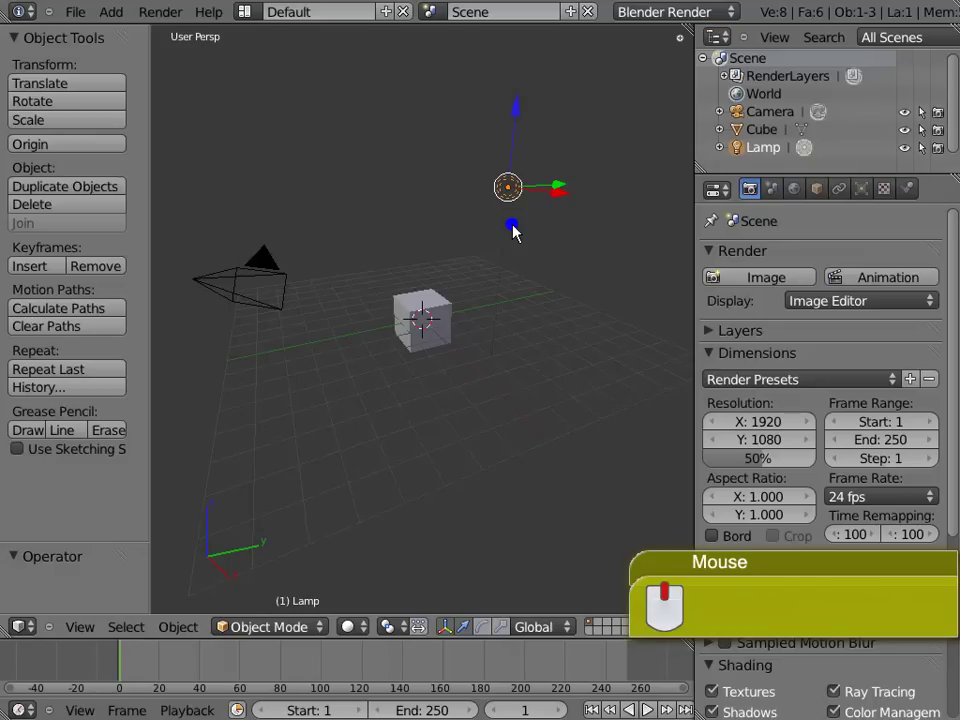
drag(512, 231, 535, 252)
middle_drag(535, 252, 534, 221)
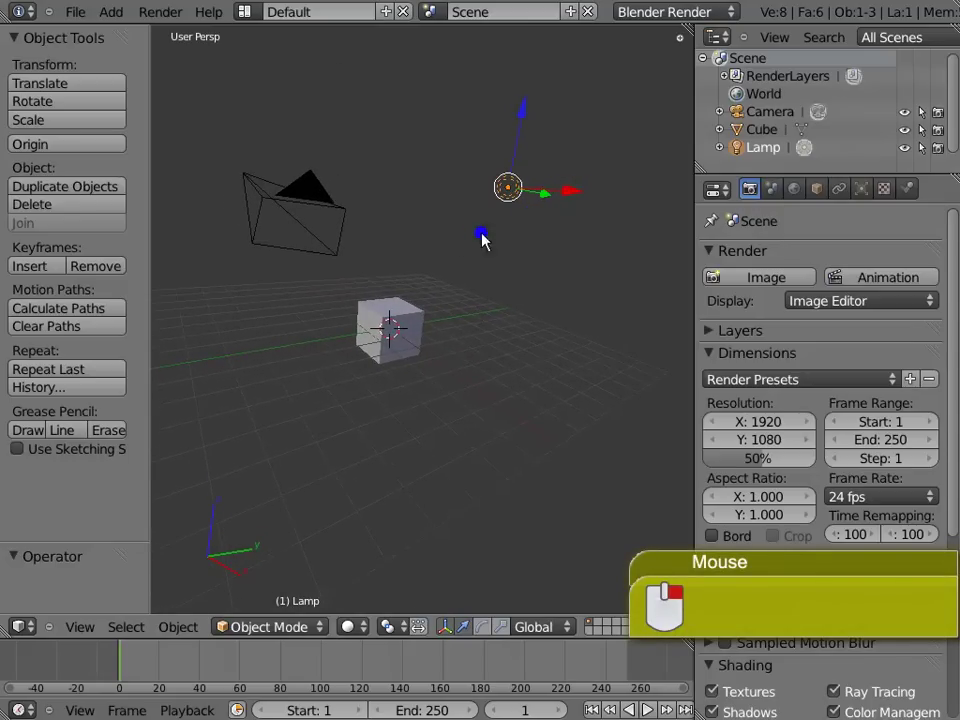
Select the camera in the 3D view and orbit the view around it.
right_click(288, 215)
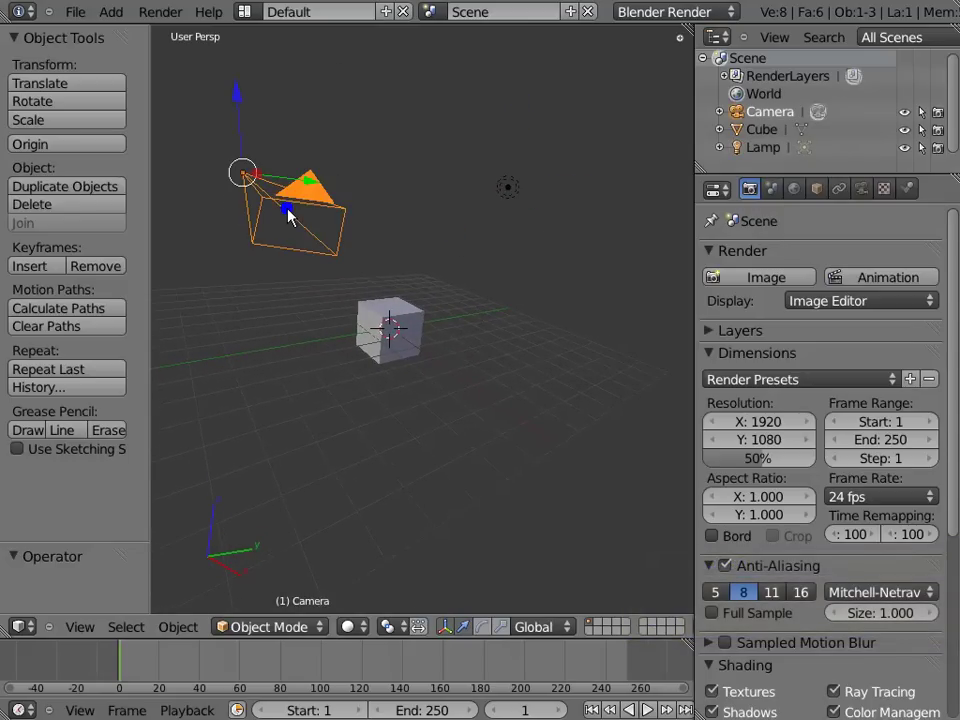
drag(288, 215, 280, 275)
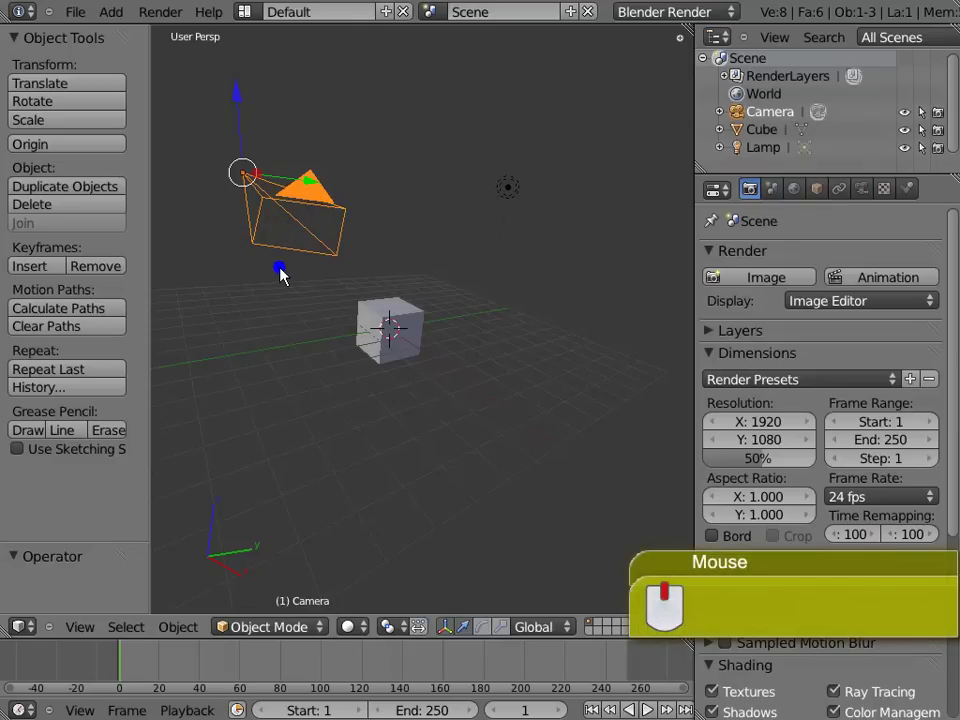
middle_drag(280, 272, 268, 296)
Reopen the user preferences and review the Editing settings, including the number of undo steps.
key(ctrl+alt+u)
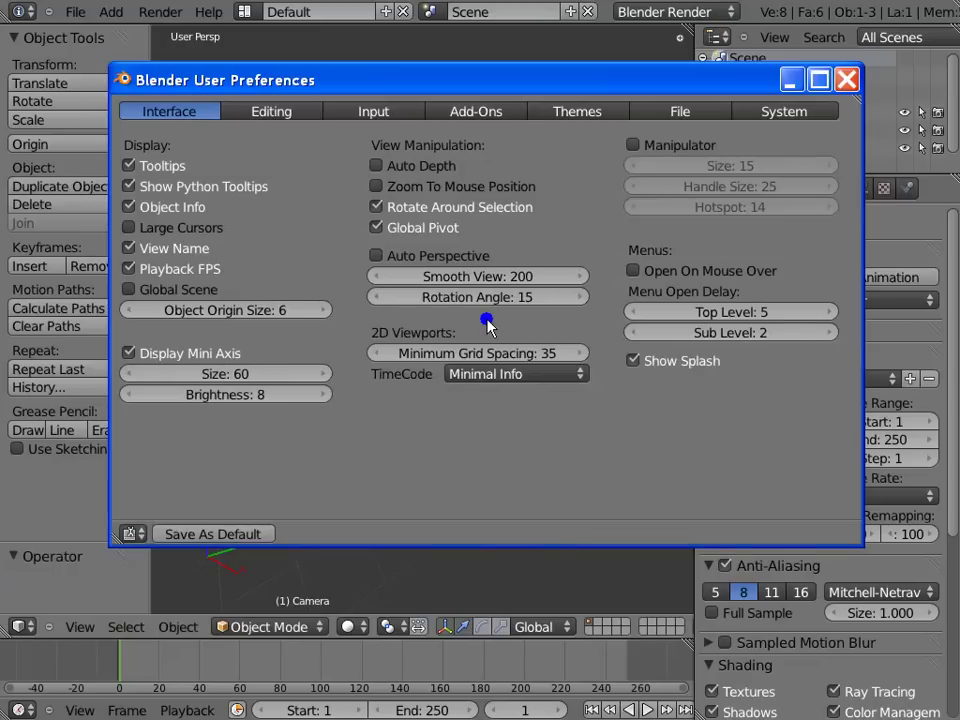
click(487, 323)
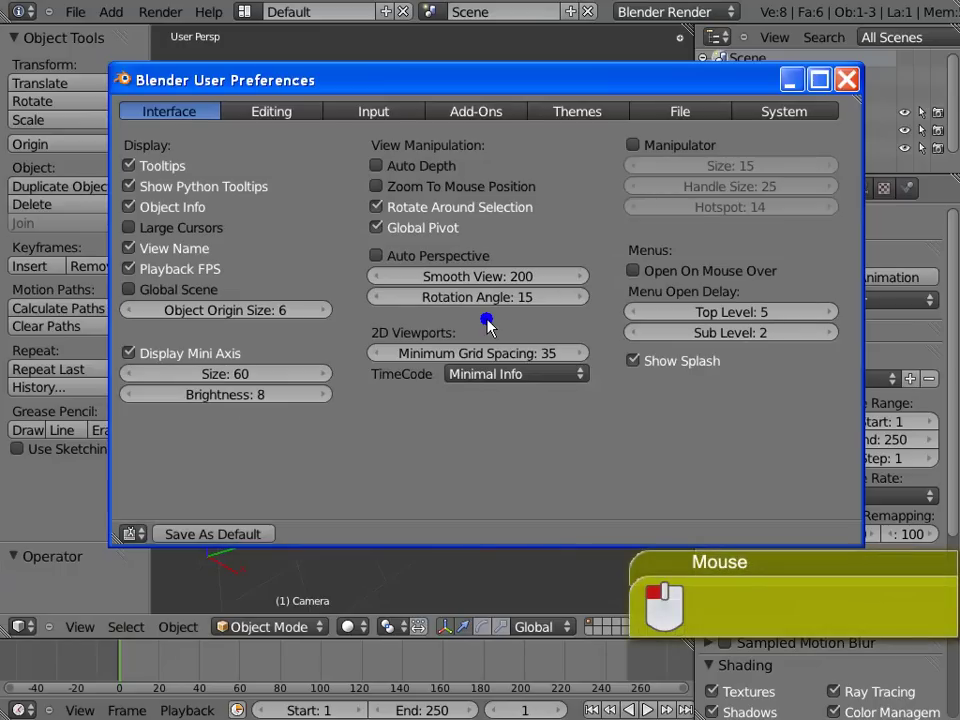
click(312, 118)
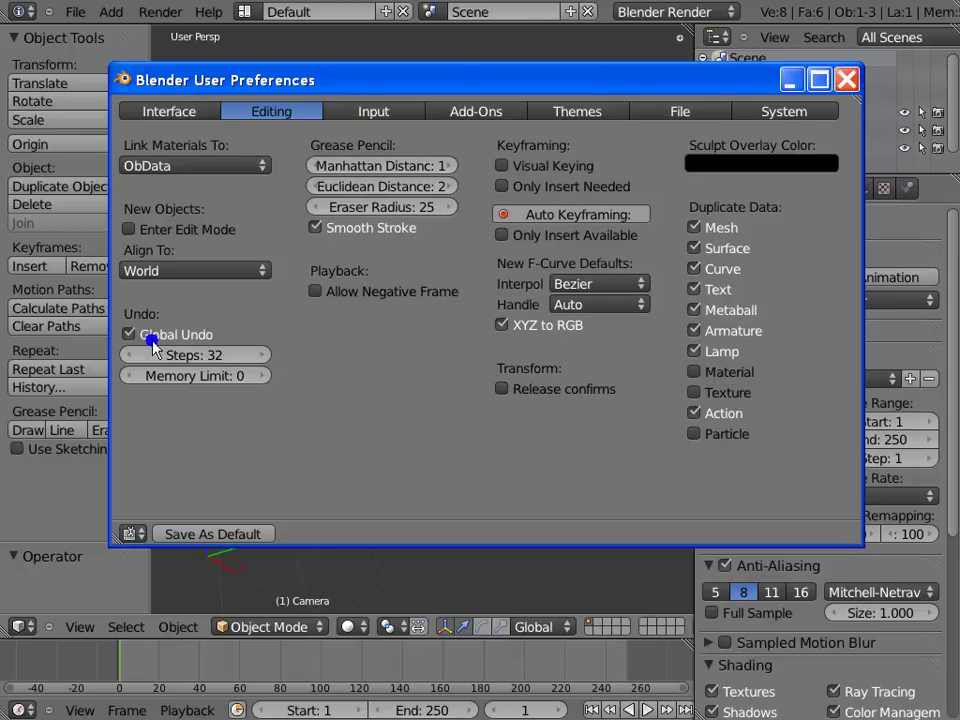
click(242, 358)
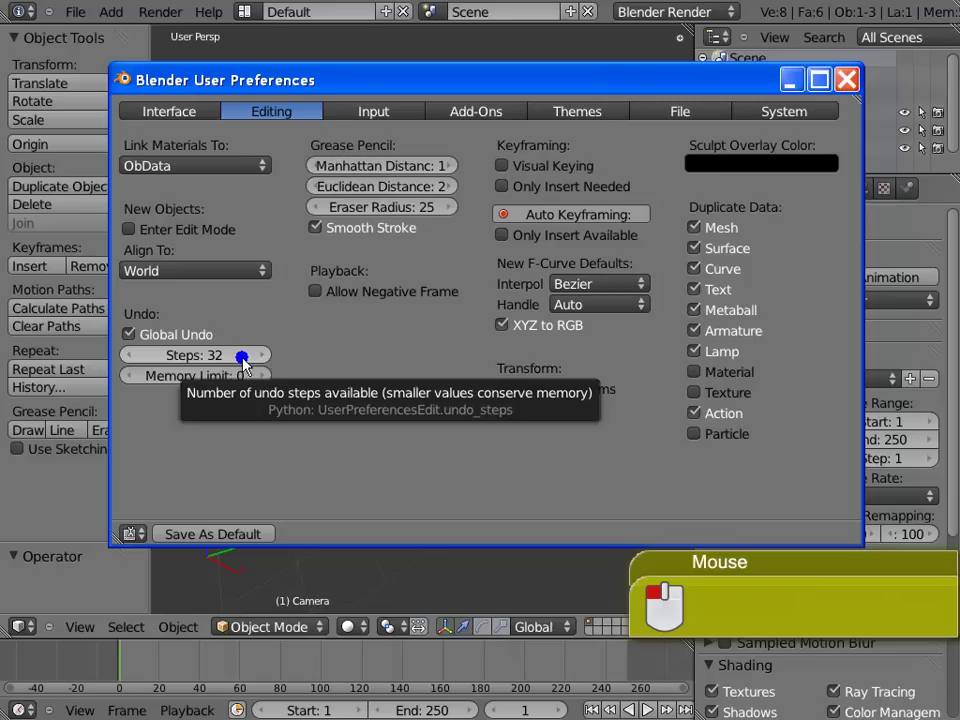
Review the Input preferences, including the Select With mouse setting and Emulate Numpad.
click(411, 117)
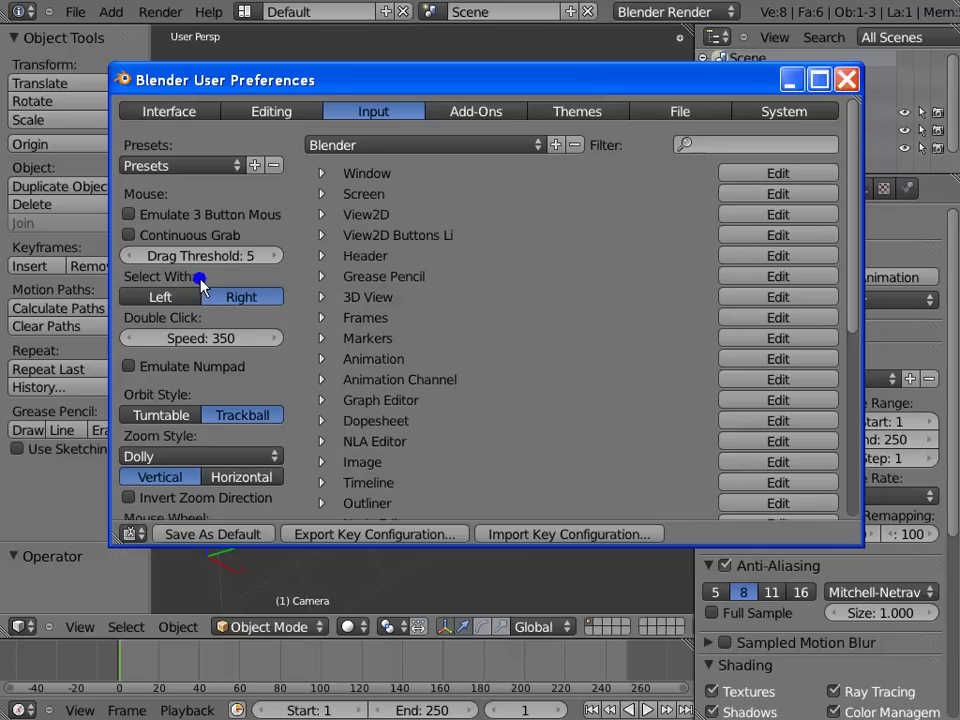
click(185, 297)
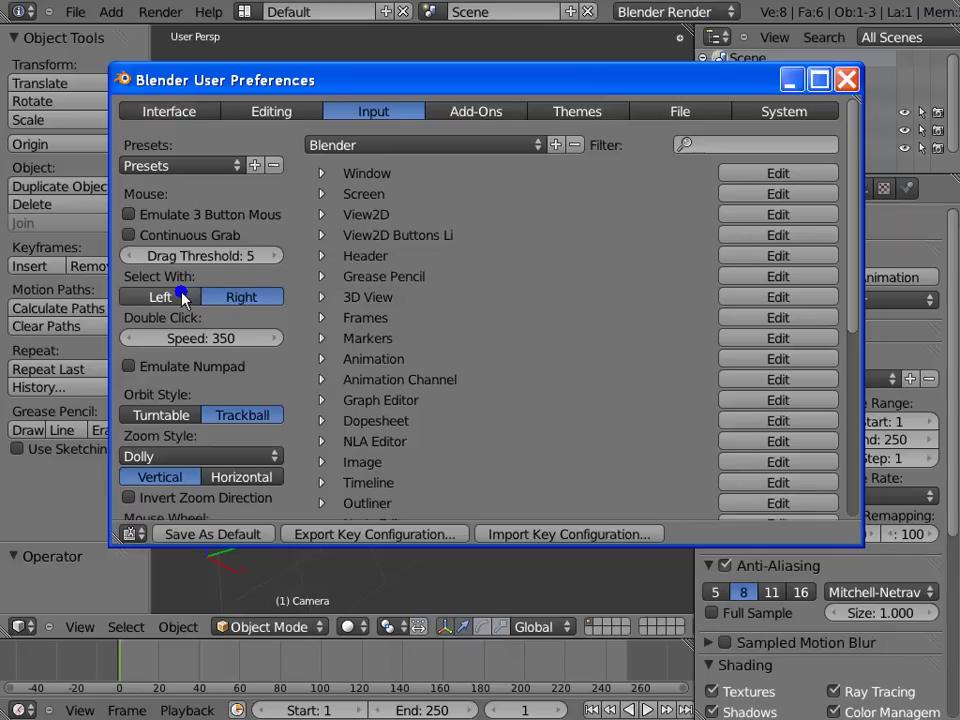
click(232, 298)
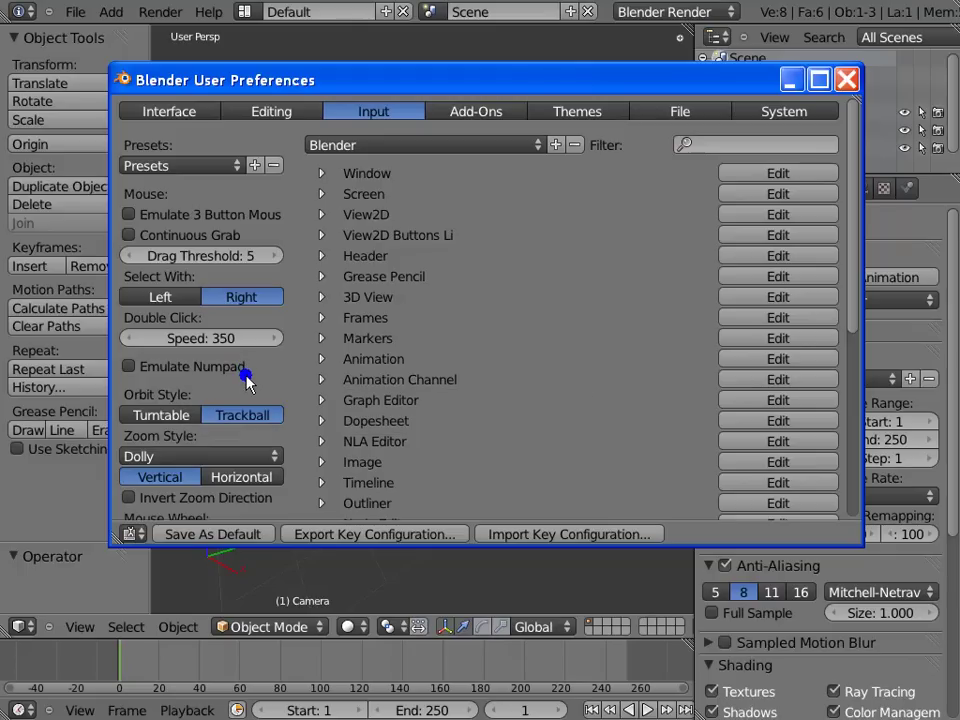
click(247, 386)
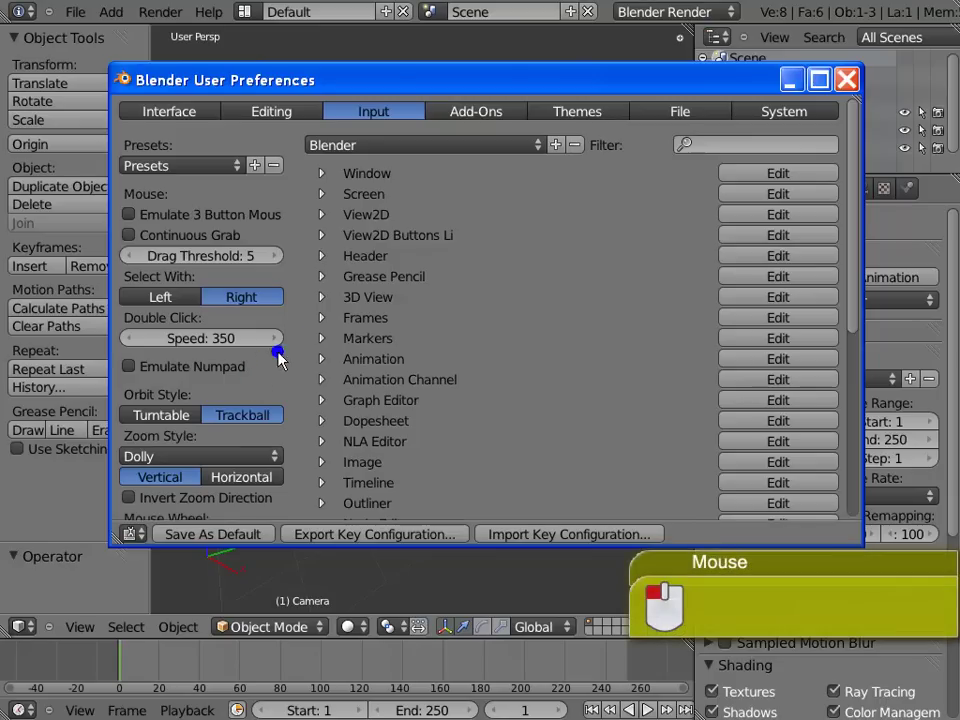
Browse the enabled add-ons and the Object category, and show the details of the Cloud Generator add-on.
click(515, 114)
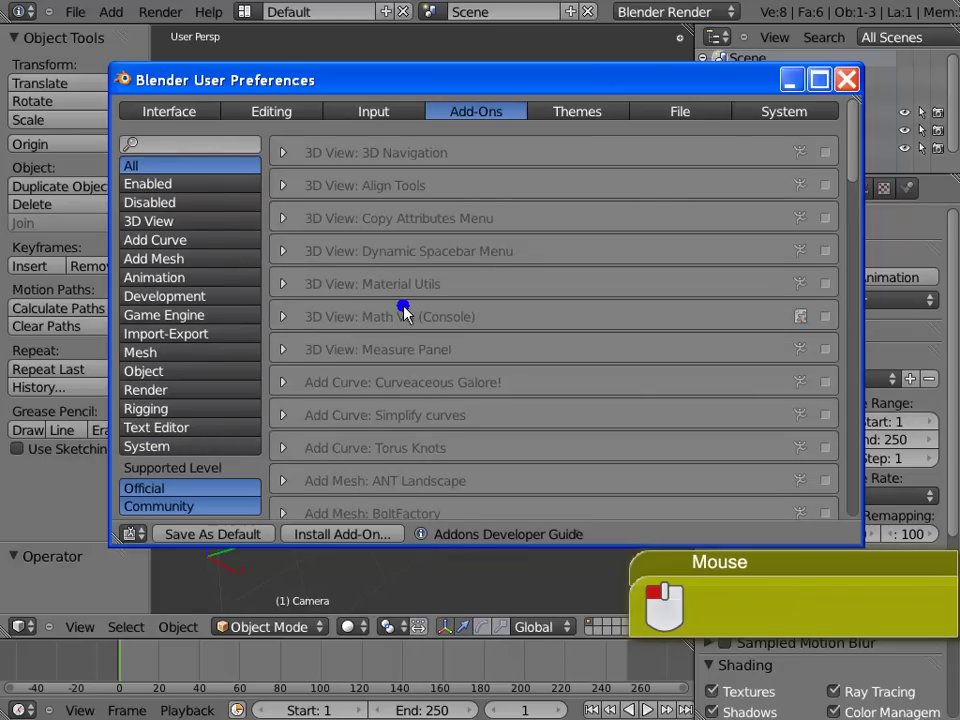
click(223, 185)
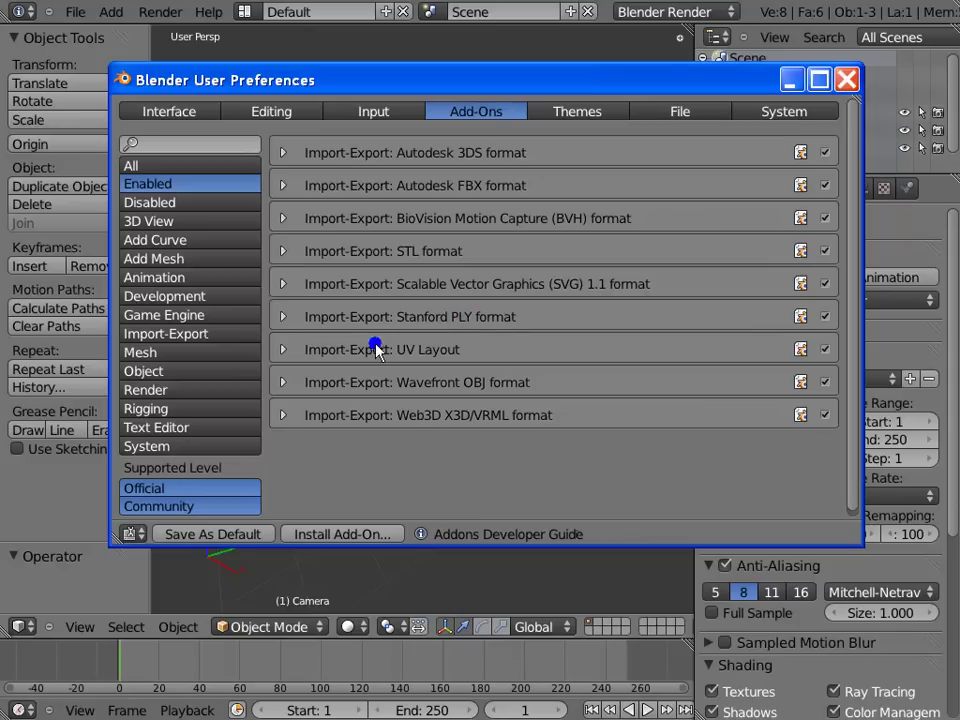
click(193, 374)
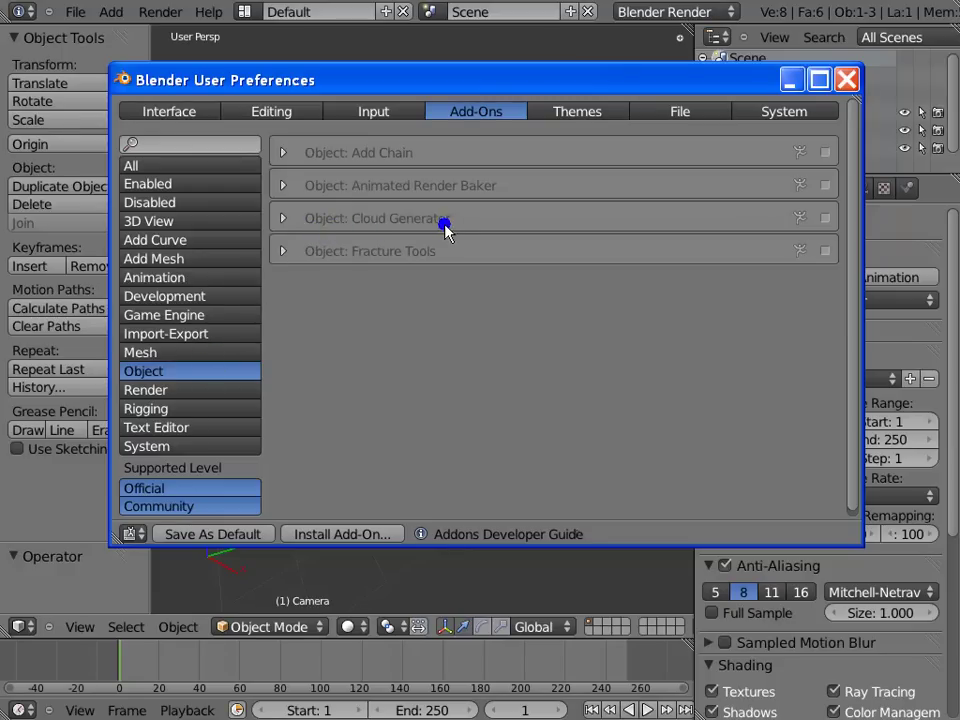
click(283, 219)
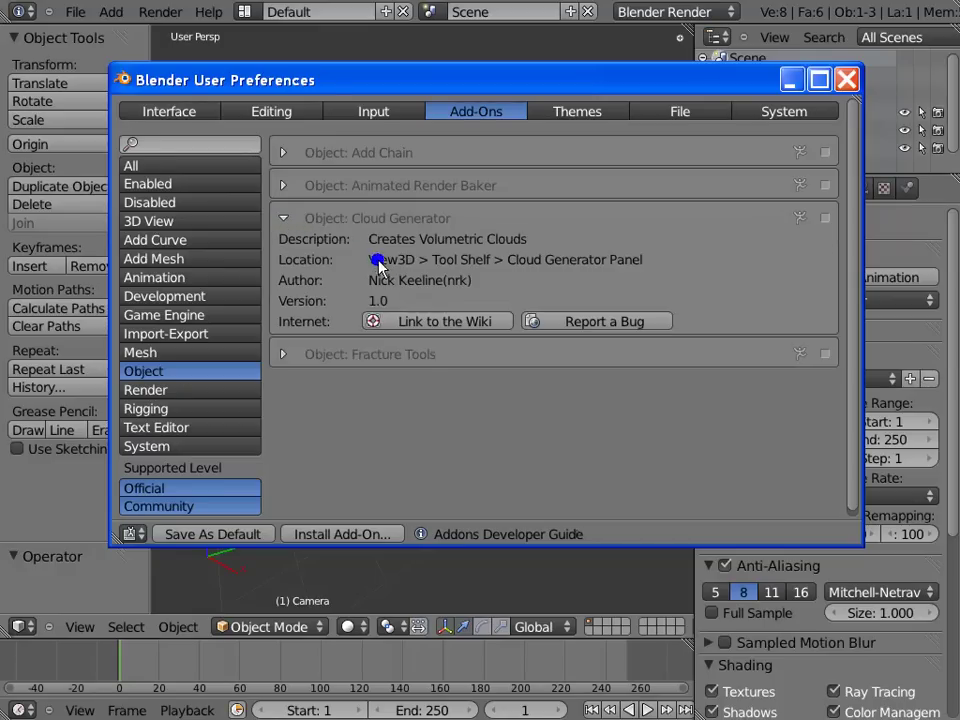
Open the Cloud Generator add-on's wiki page in the browser, read through it, and return to Blender.
click(505, 326)
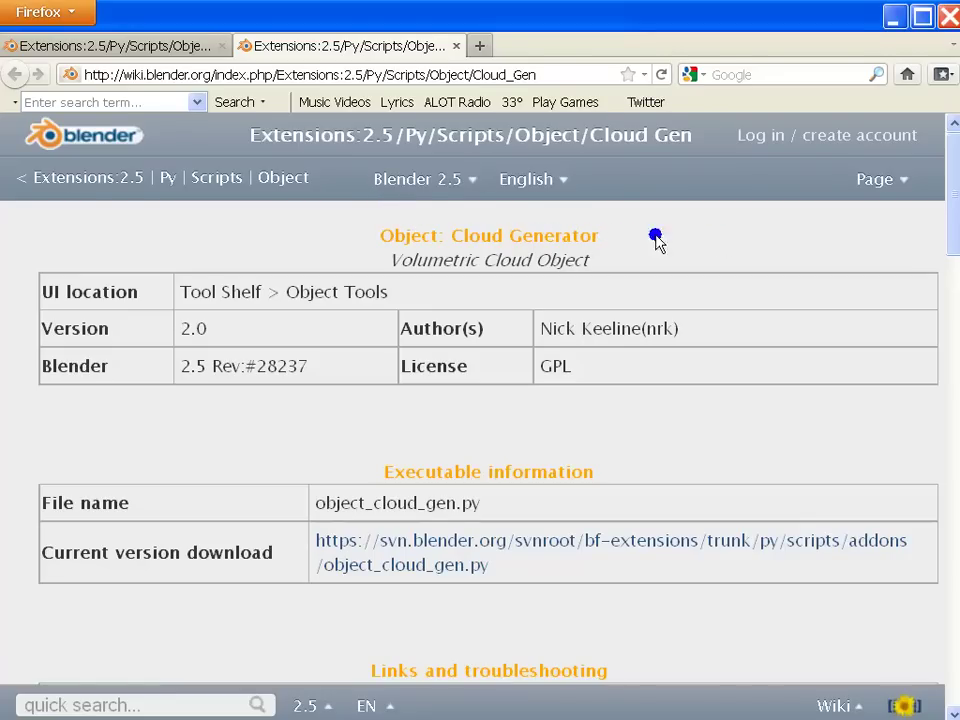
drag(954, 210, 954, 650)
click(954, 650)
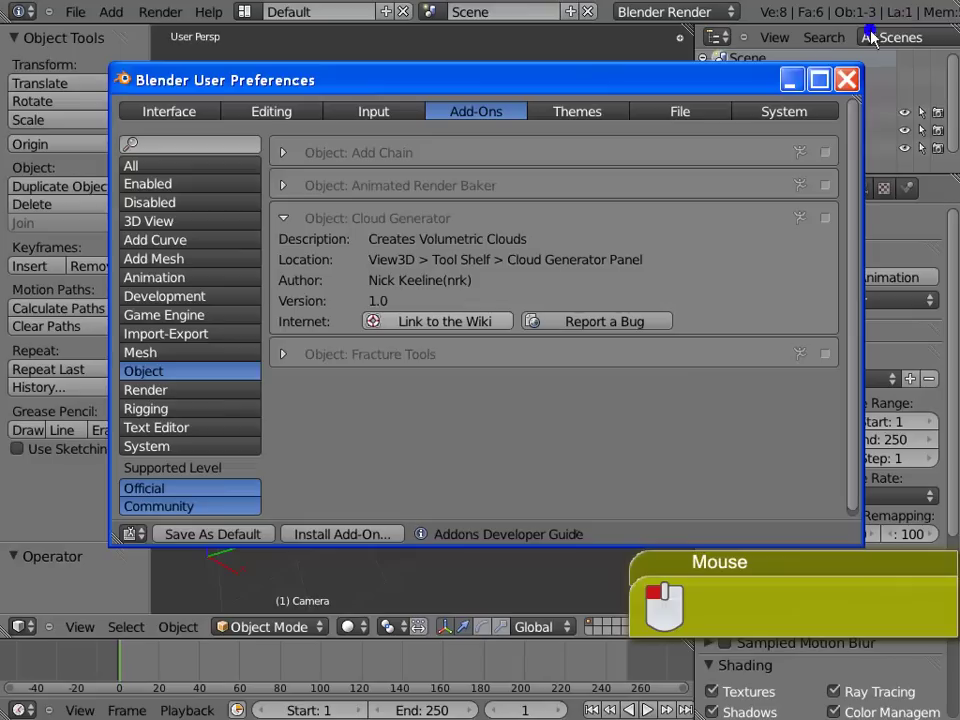
Change the Timeline theme's Current Frame colour to red, with RGB values 0.753, 0.055 and 0.000.
click(610, 117)
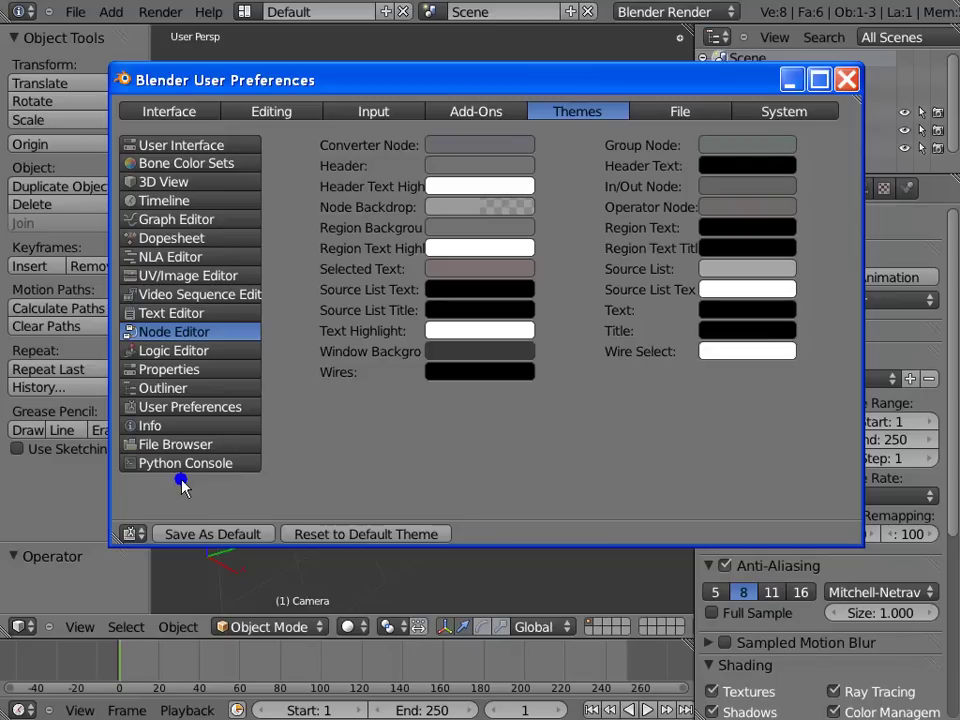
click(210, 203)
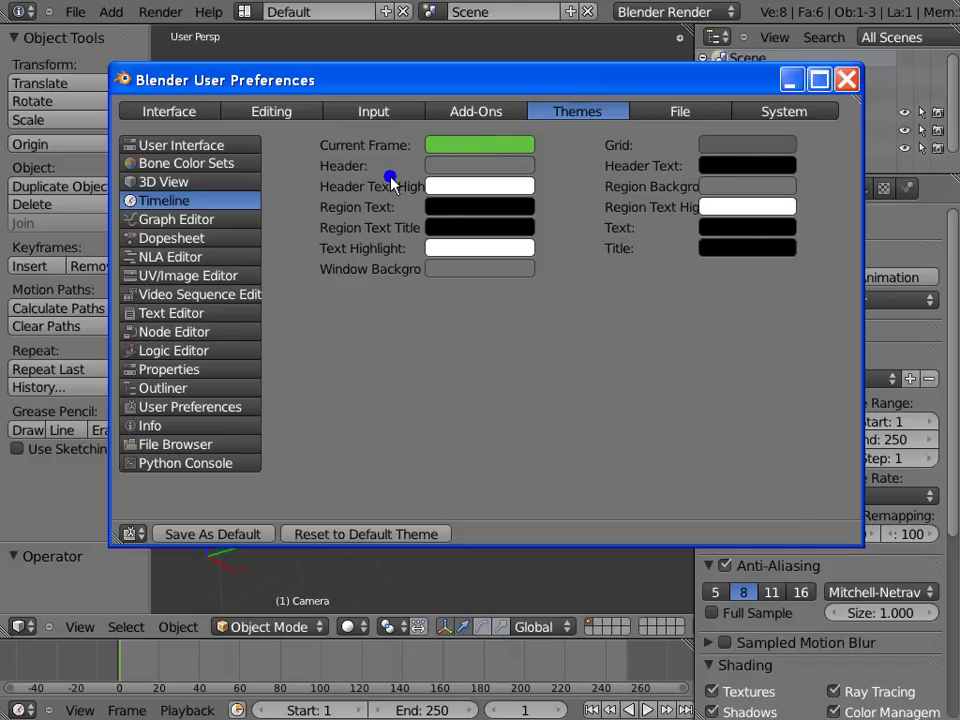
click(600, 315)
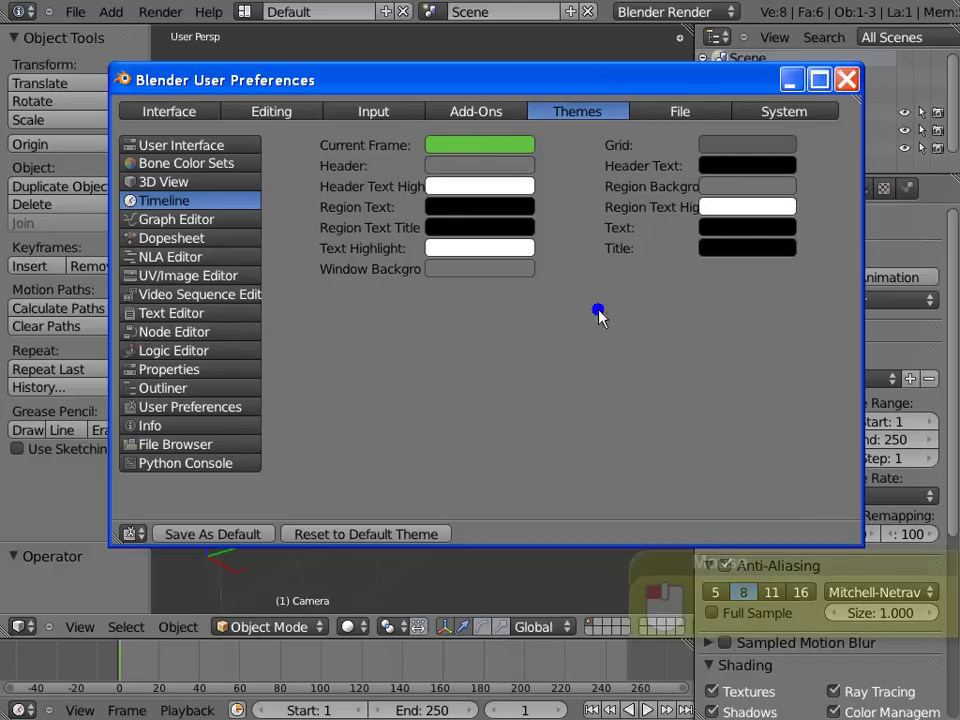
click(472, 148)
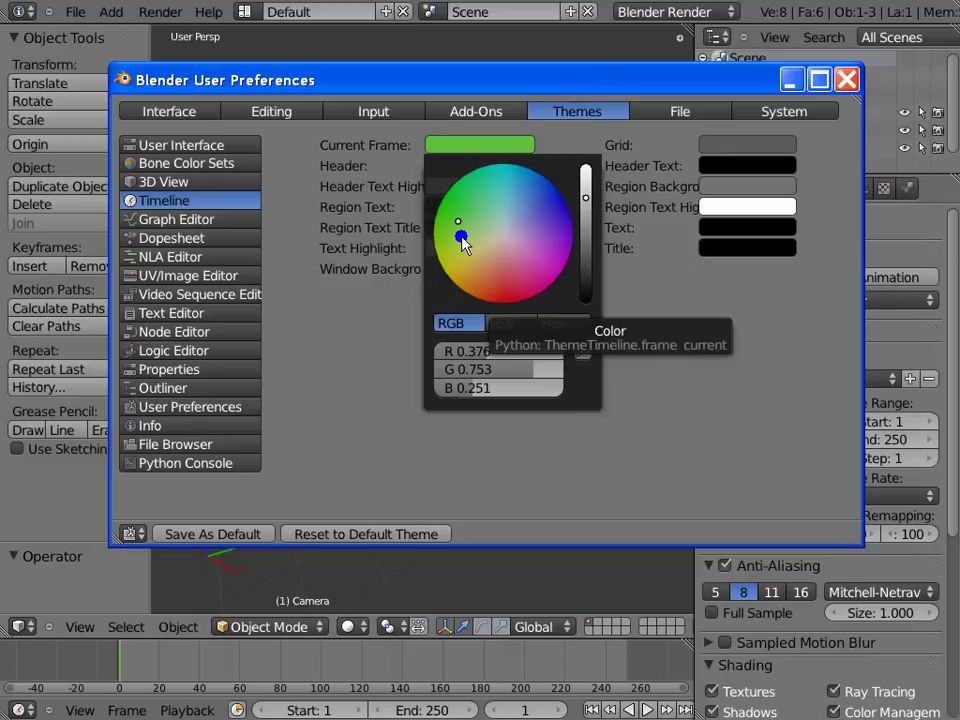
click(464, 240)
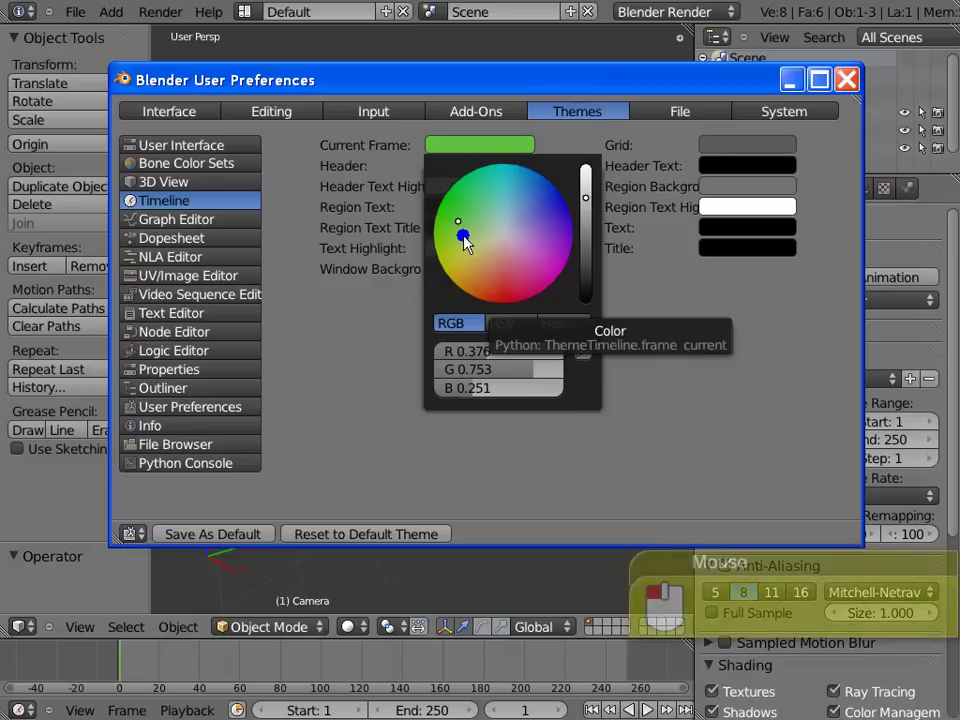
drag(463, 243, 460, 230)
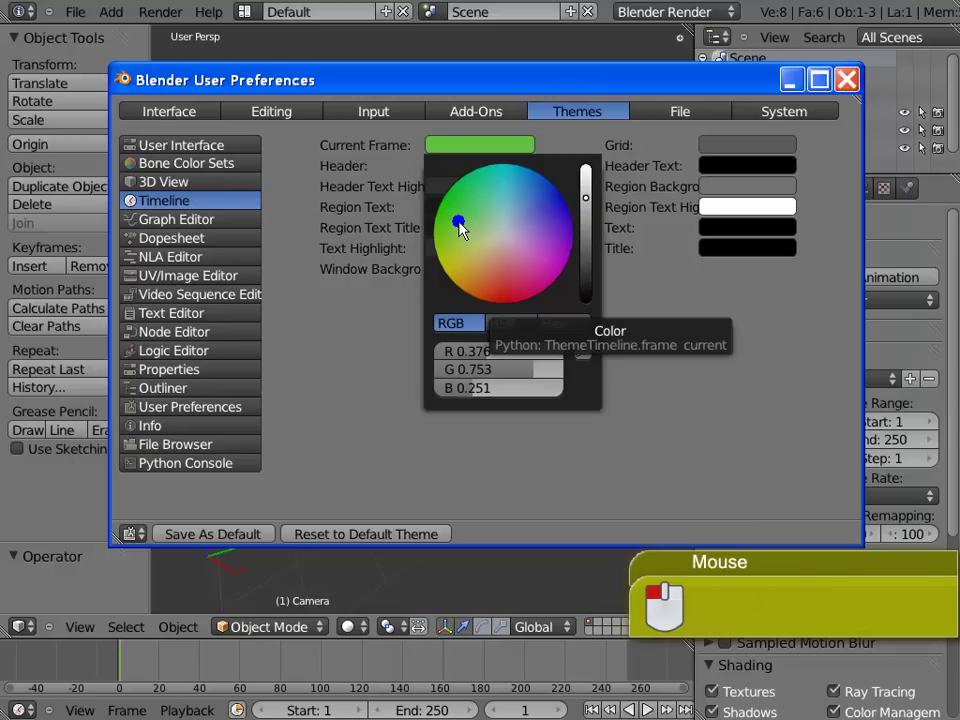
mouse_move(460, 230)
mouse_down()
mouse_move(497, 285)
mouse_move(500, 312)
mouse_up()
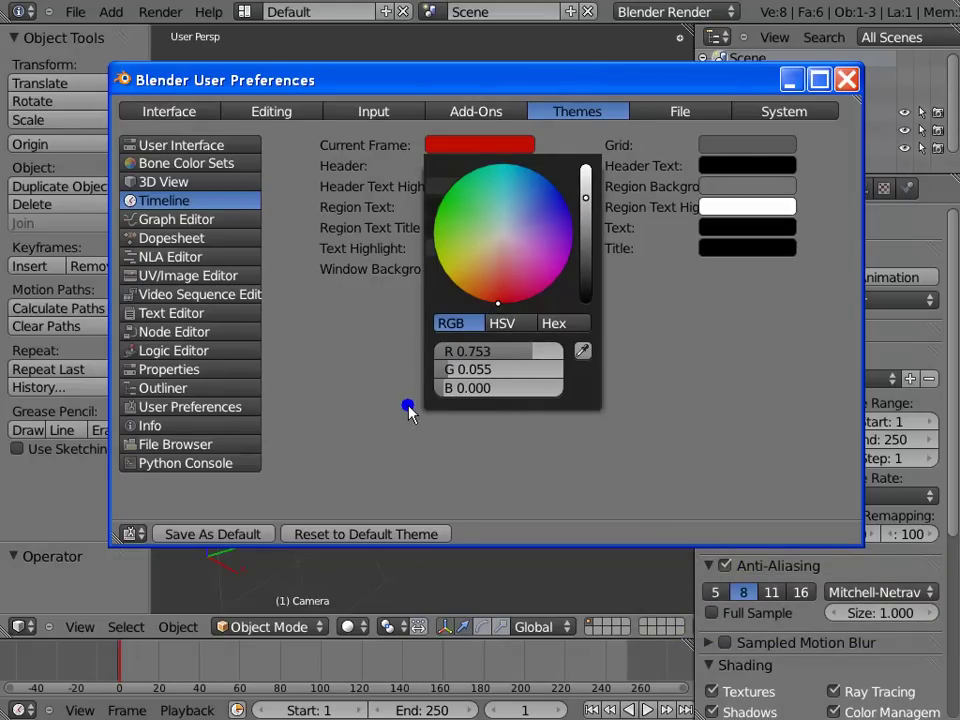
click(124, 677)
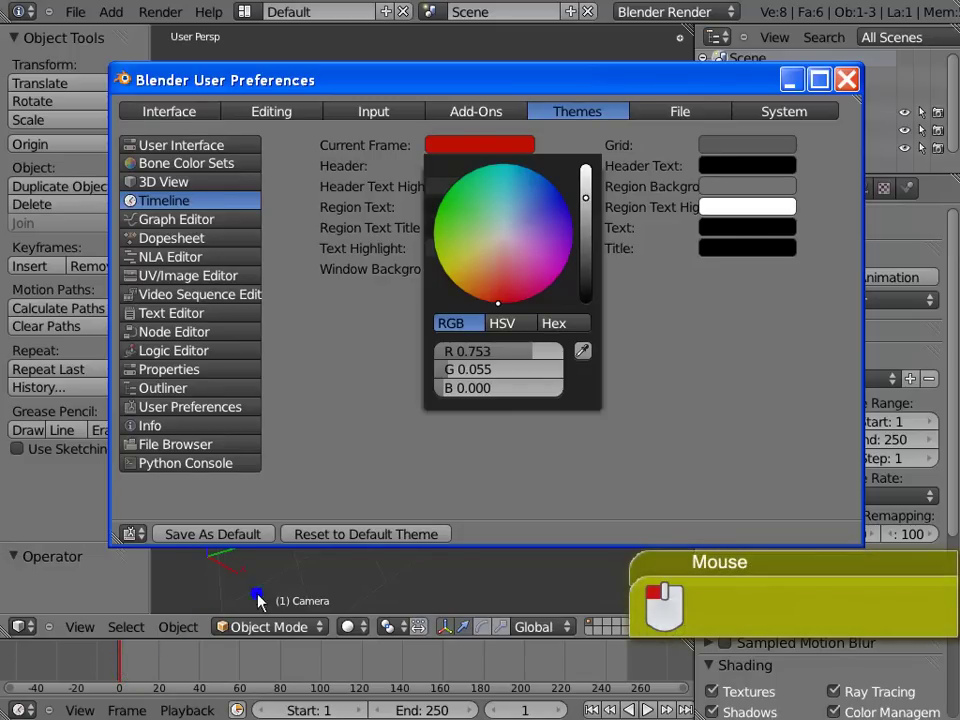
Set the Fonts file path in the File preferences to the folder C:\WINDOWS\Fonts\.
click(703, 112)
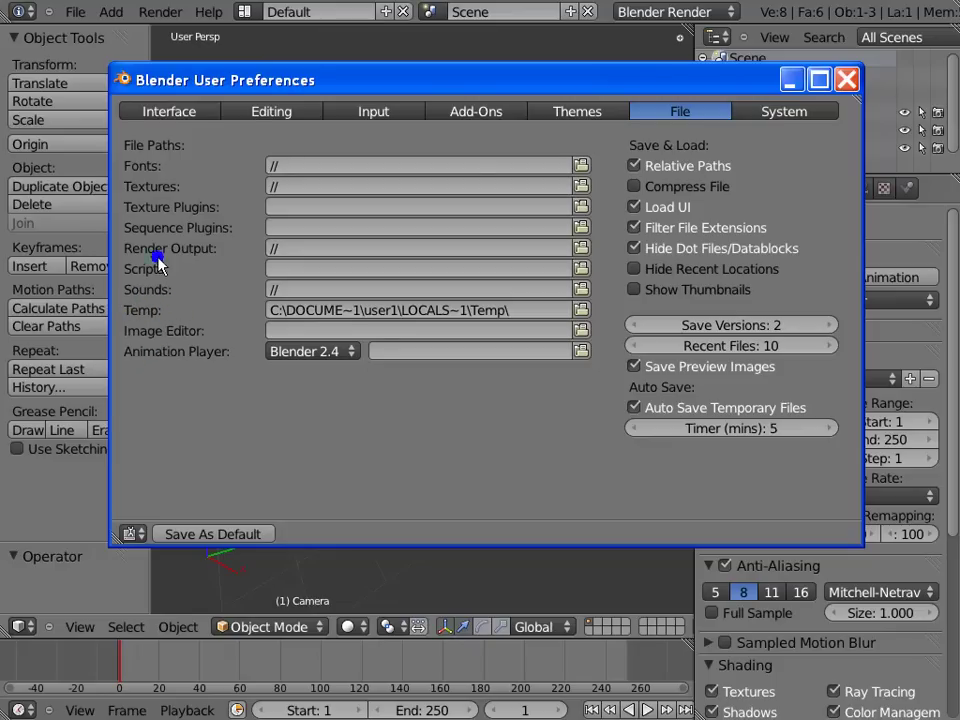
click(156, 178)
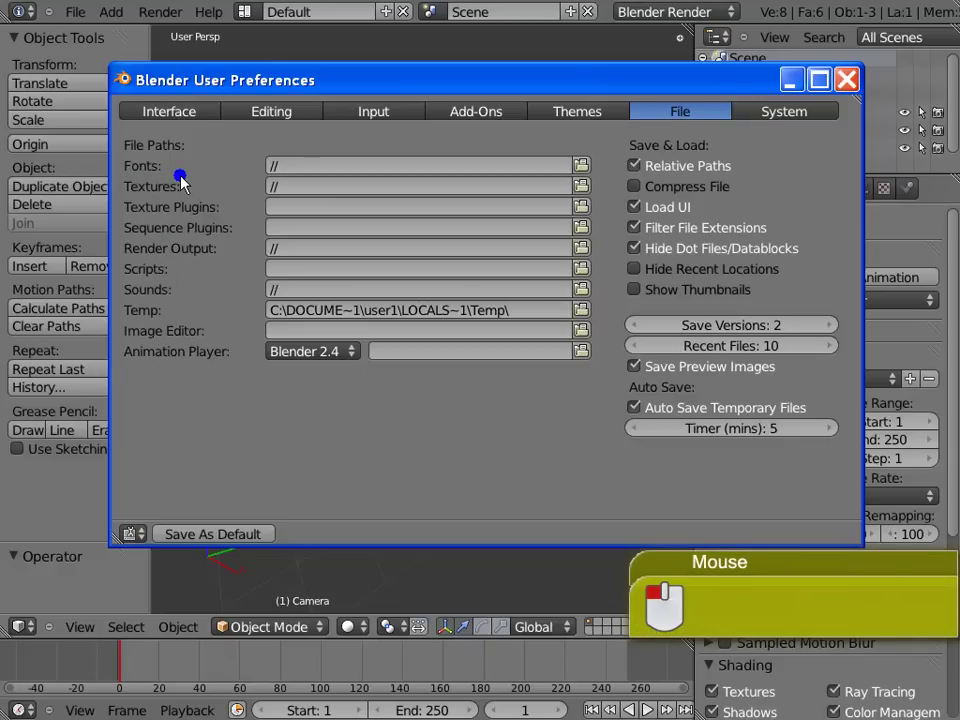
click(582, 167)
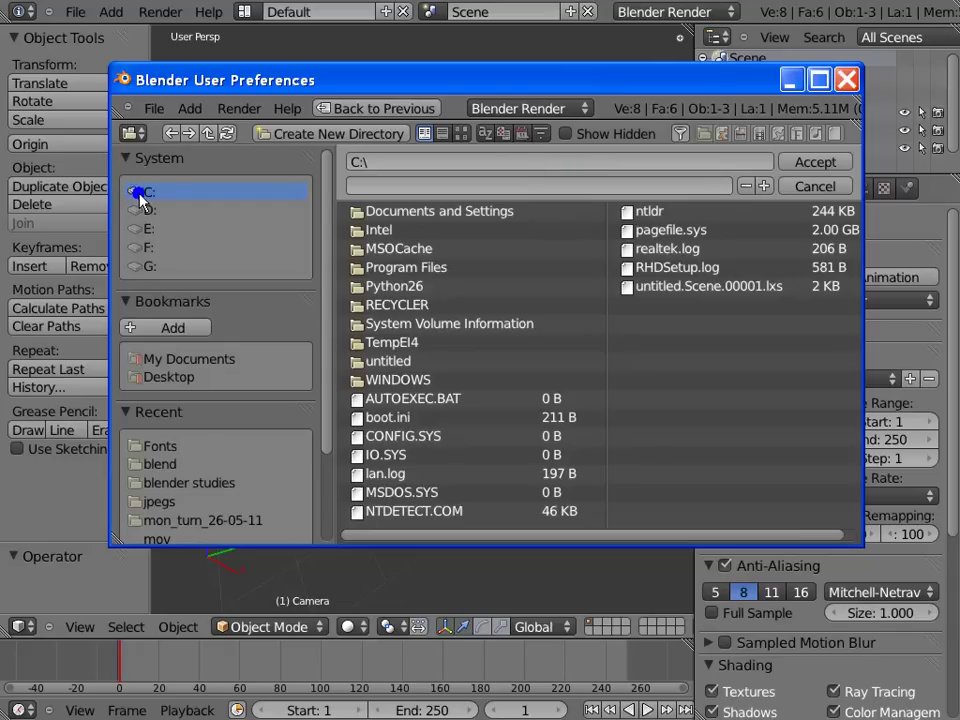
click(405, 170)
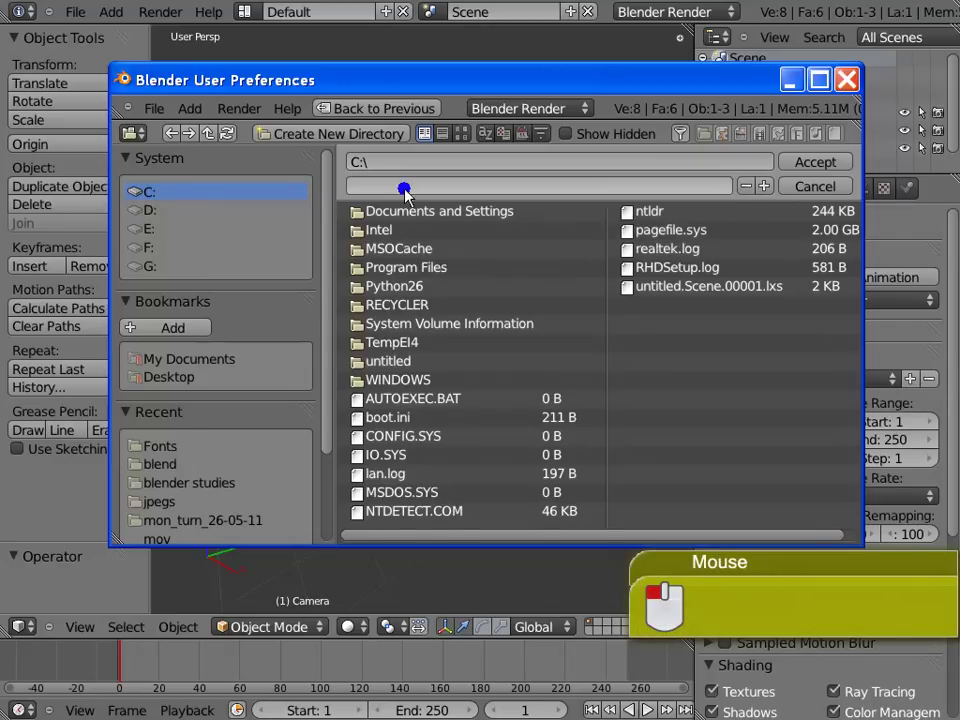
click(400, 381)
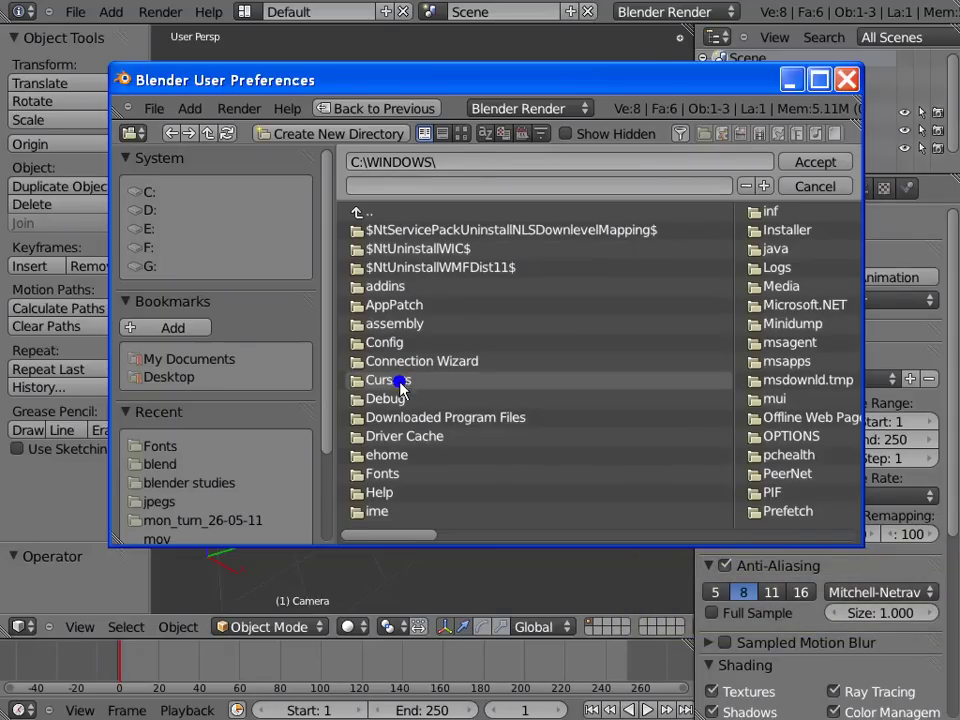
click(423, 476)
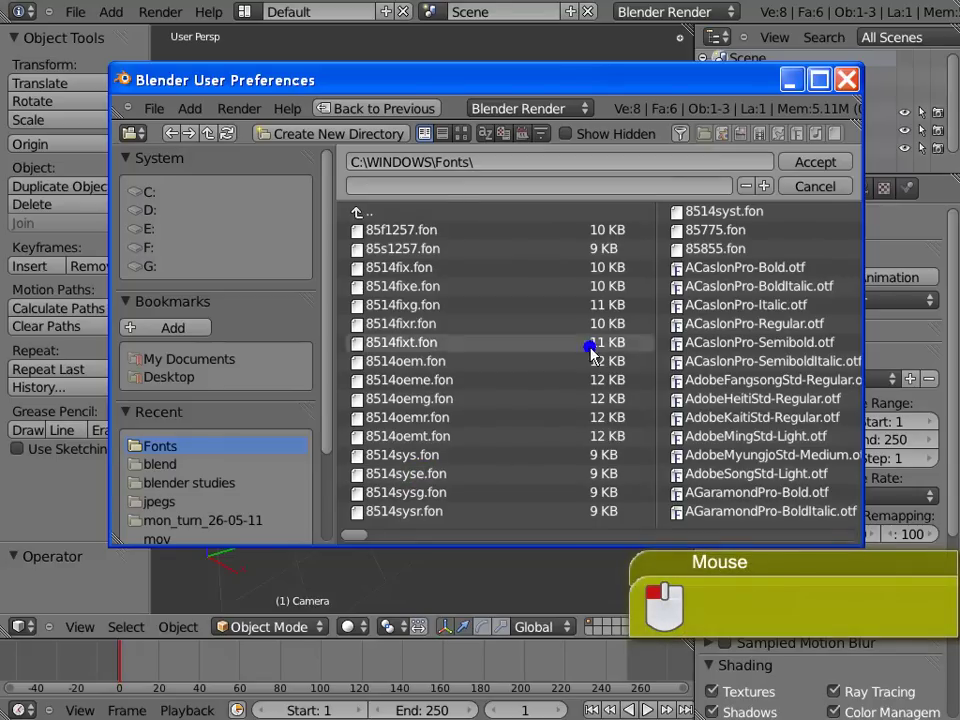
click(843, 165)
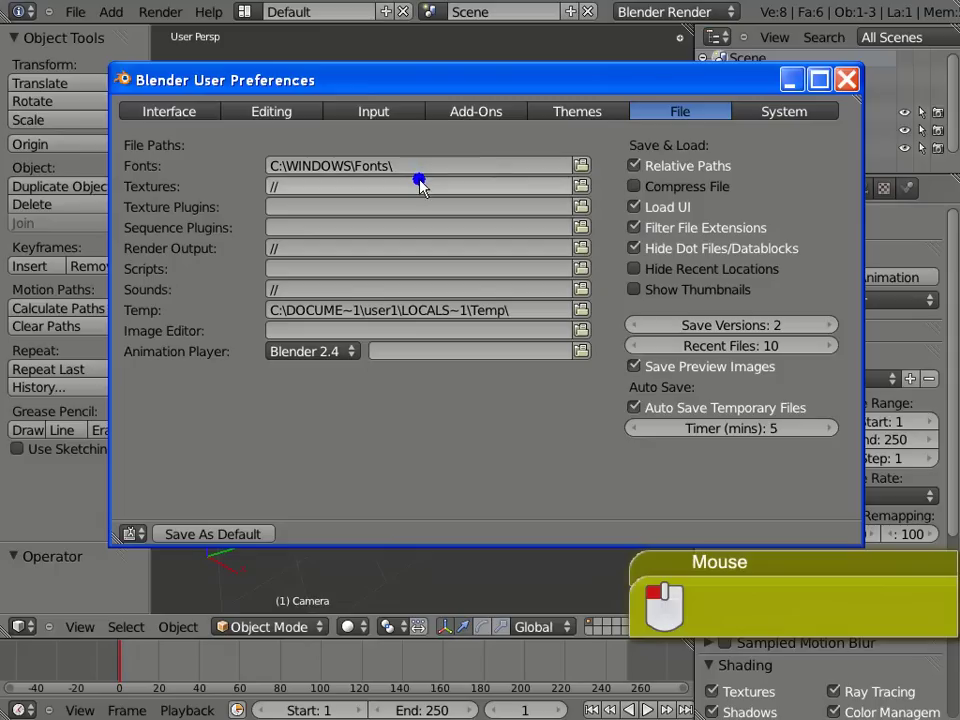
View the folder browser for the Textures file path, and return to the File preferences without choosing a folder.
click(582, 189)
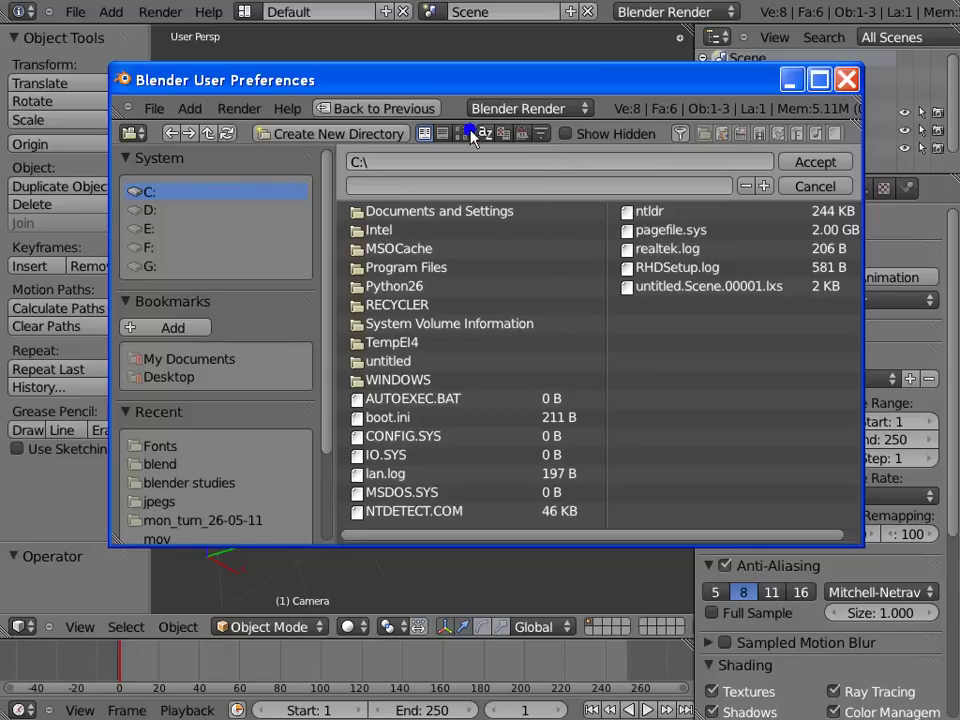
click(550, 276)
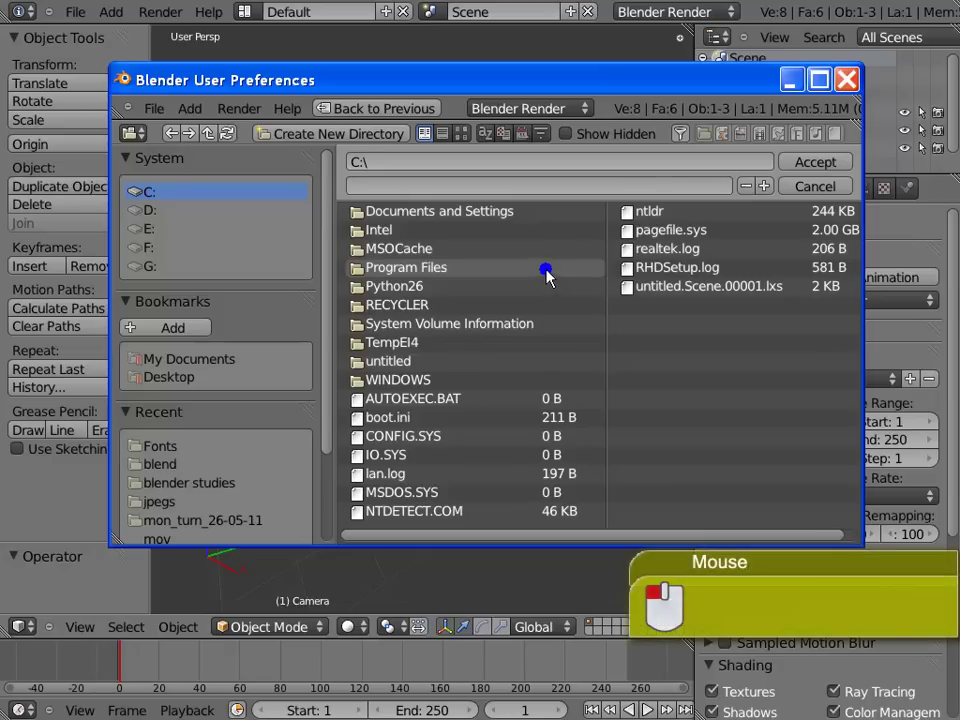
click(418, 110)
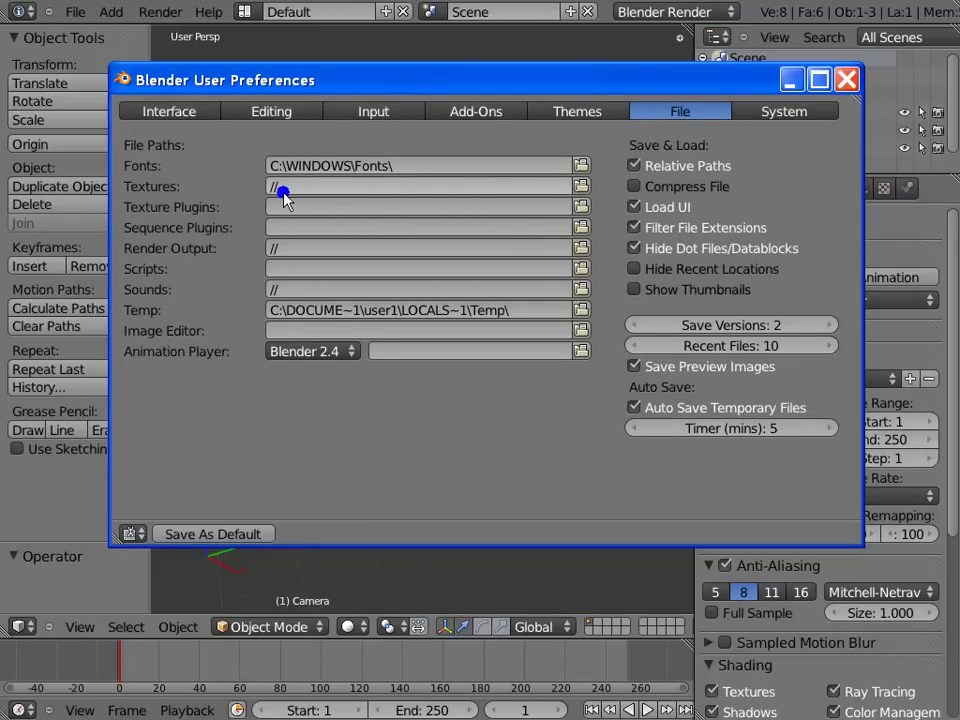
click(398, 191)
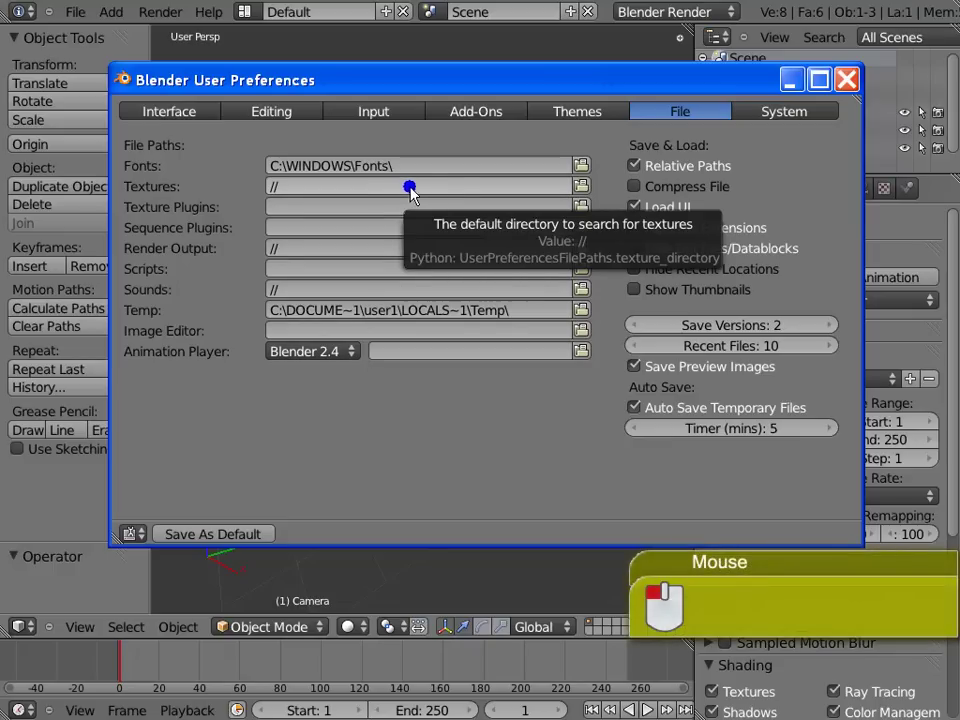
Show the System preferences and save the current settings as the default.
click(815, 115)
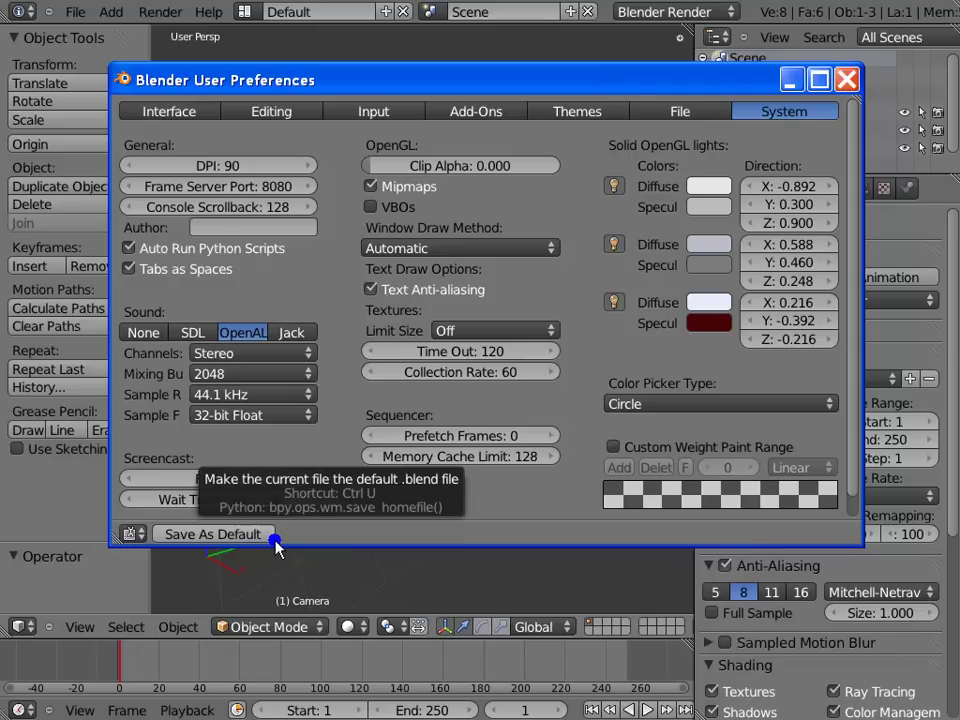
key(ctrl+u)
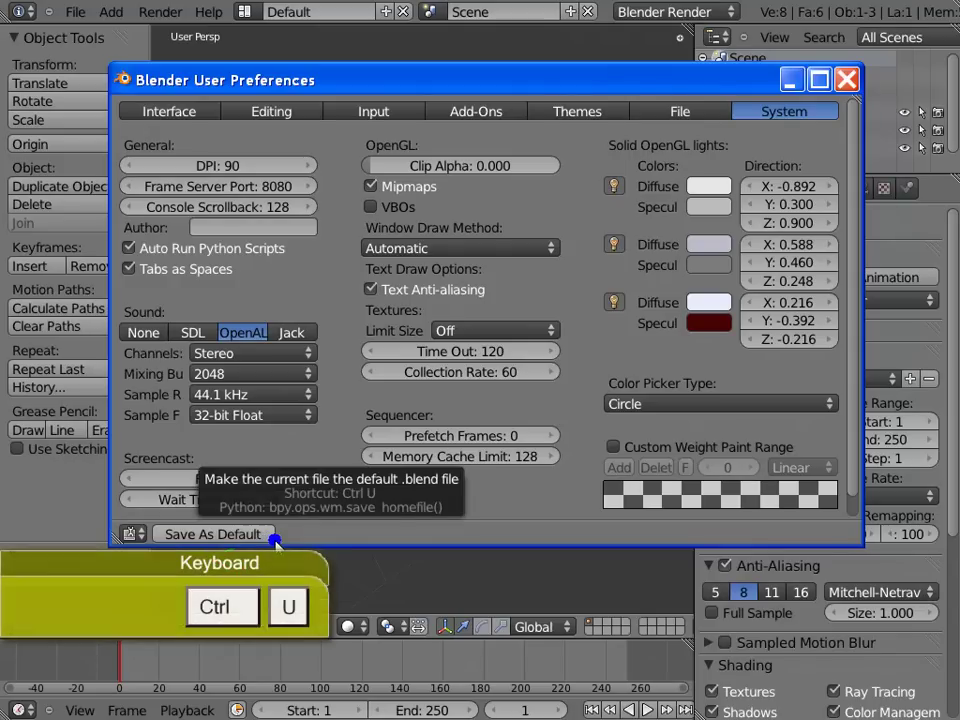